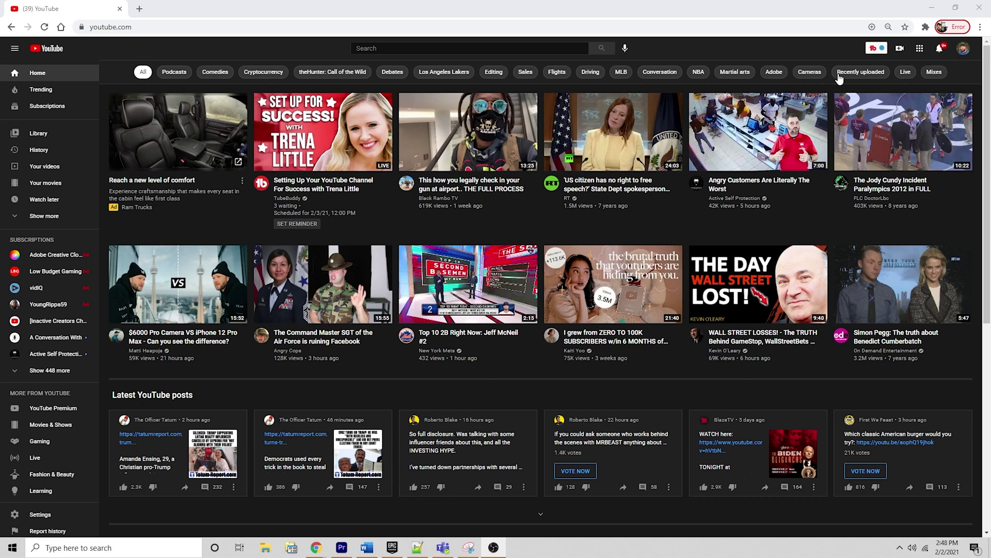
Step: Open the Create menu to start a new video upload
{"action": "left_click", "coordinate": [900, 54]}
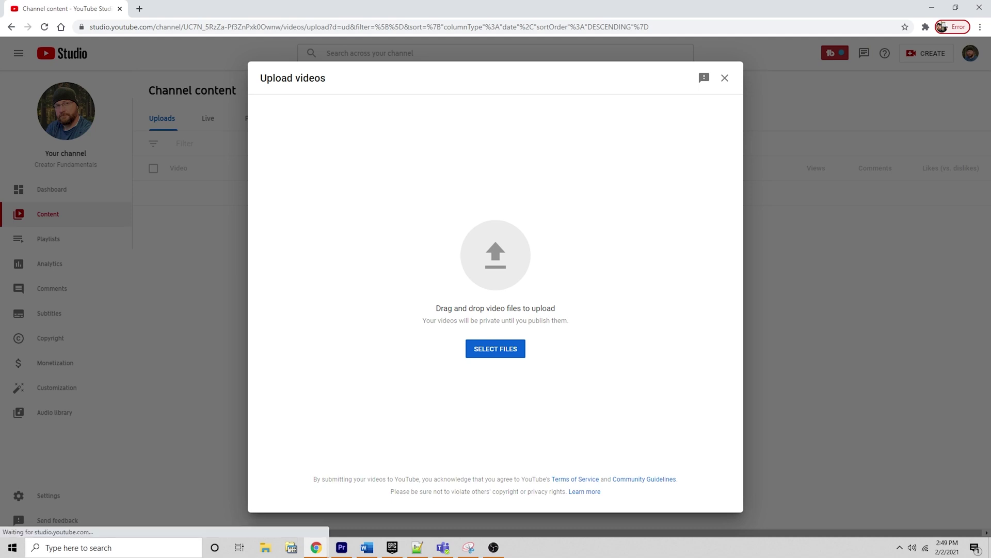
{"action": "key", "text": "super+e"}
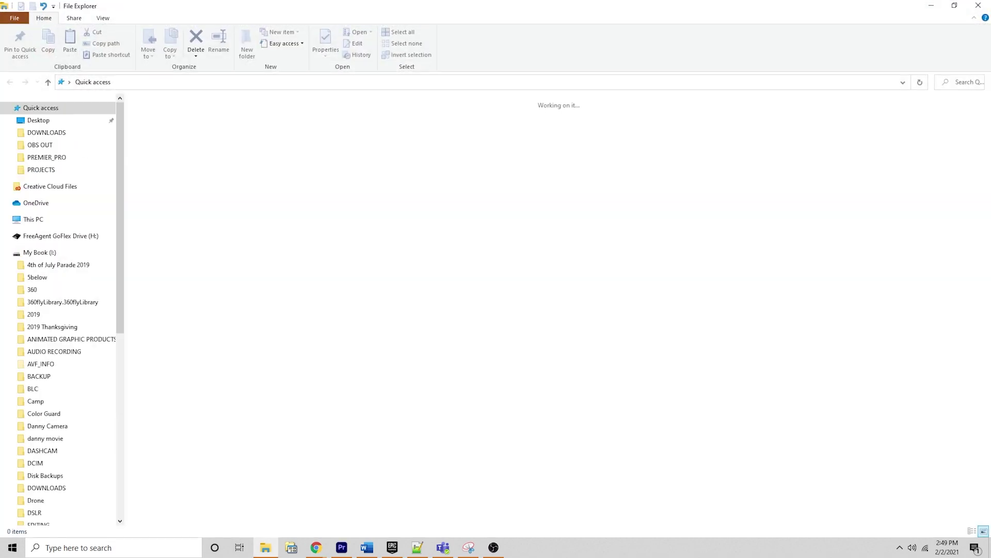
{"action": "key", "text": "alt+Tab"}
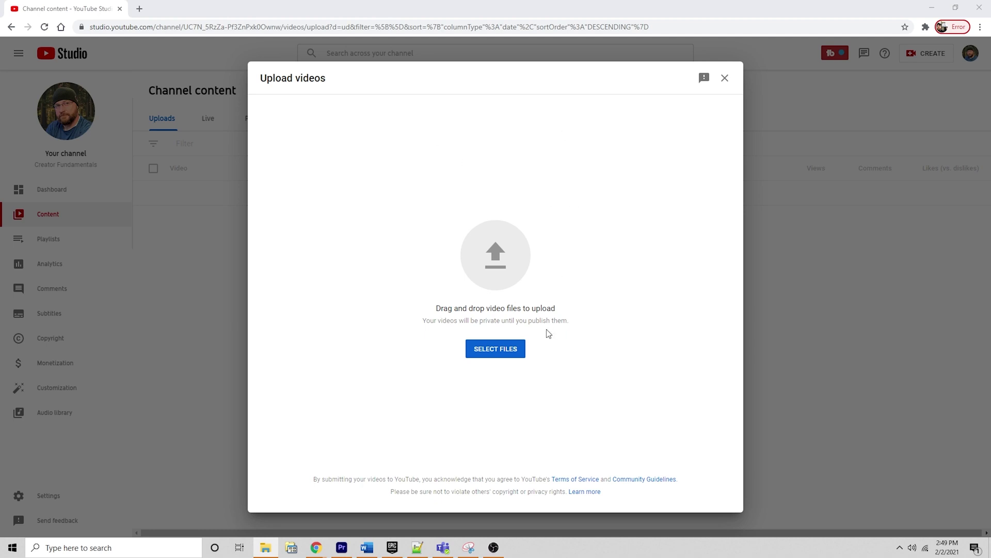
Step: Upload people-of-video-promo.mp4 from DOWNLOADS and let it finish processing
{"action": "left_click", "coordinate": [502, 348]}
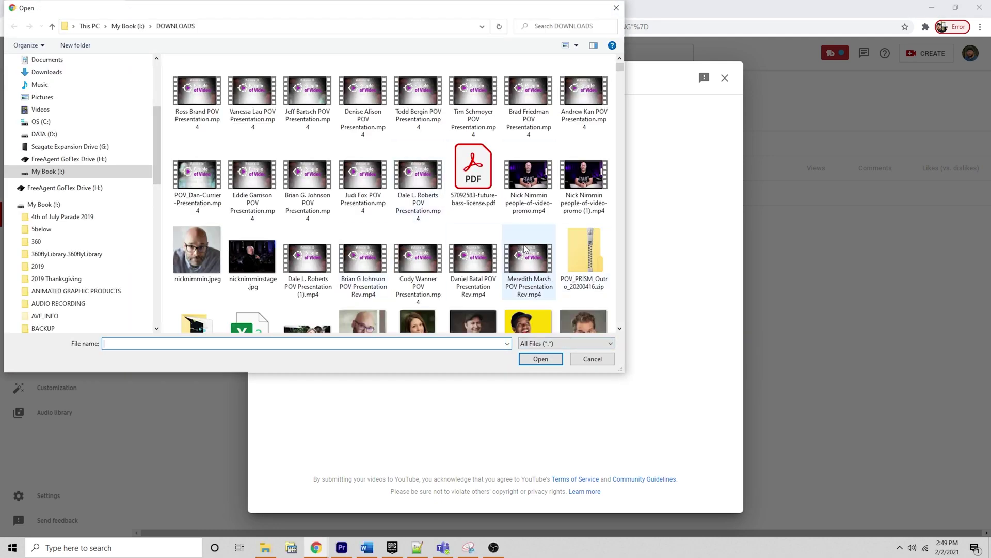
{"action": "left_click", "coordinate": [529, 178]}
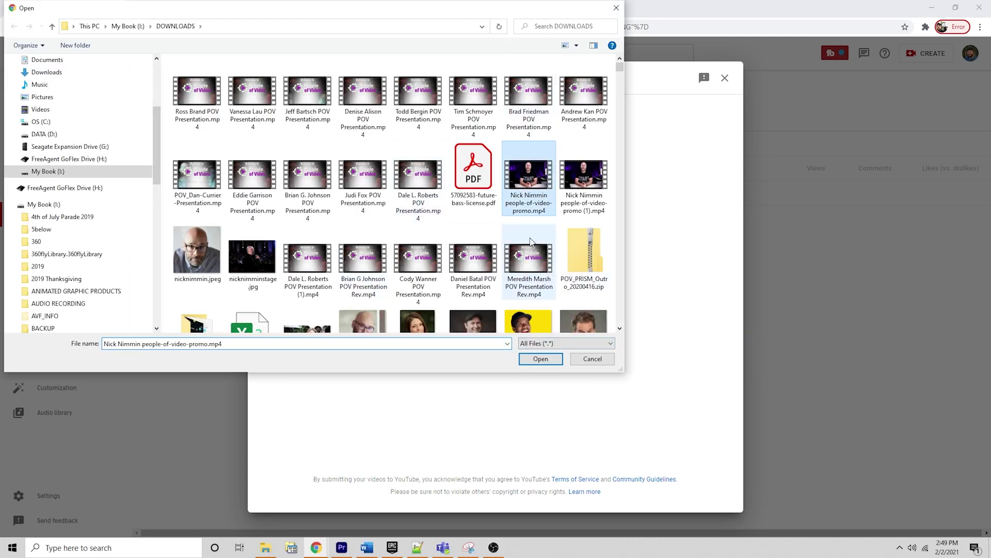
{"action": "left_click", "coordinate": [541, 359]}
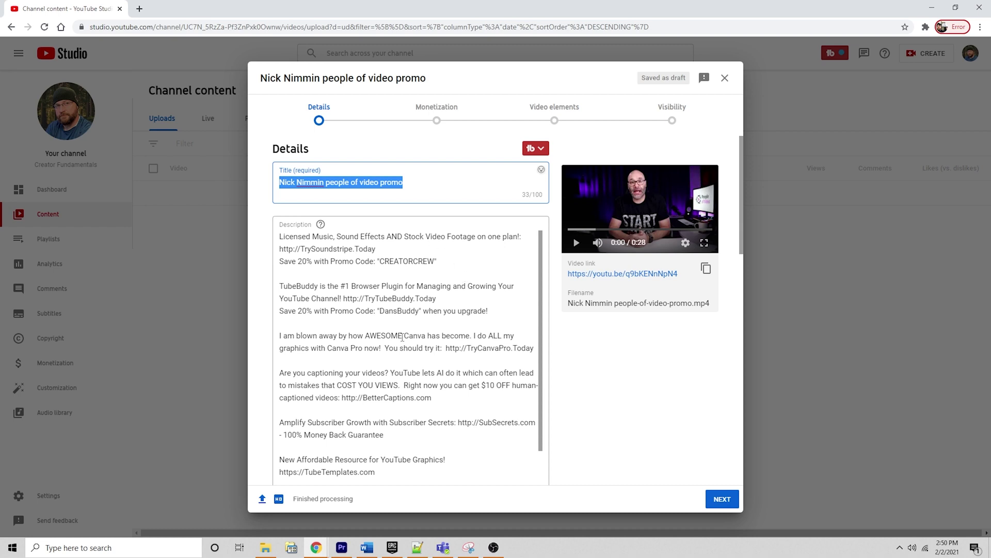
{"action": "scroll", "coordinate": [403, 337], "scroll_direction": "down", "scroll_amount": 4}
{"action": "scroll", "coordinate": [402, 337], "scroll_direction": "up", "scroll_amount": 4}
{"action": "scroll", "coordinate": [552, 295], "scroll_direction": "down", "scroll_amount": 5}
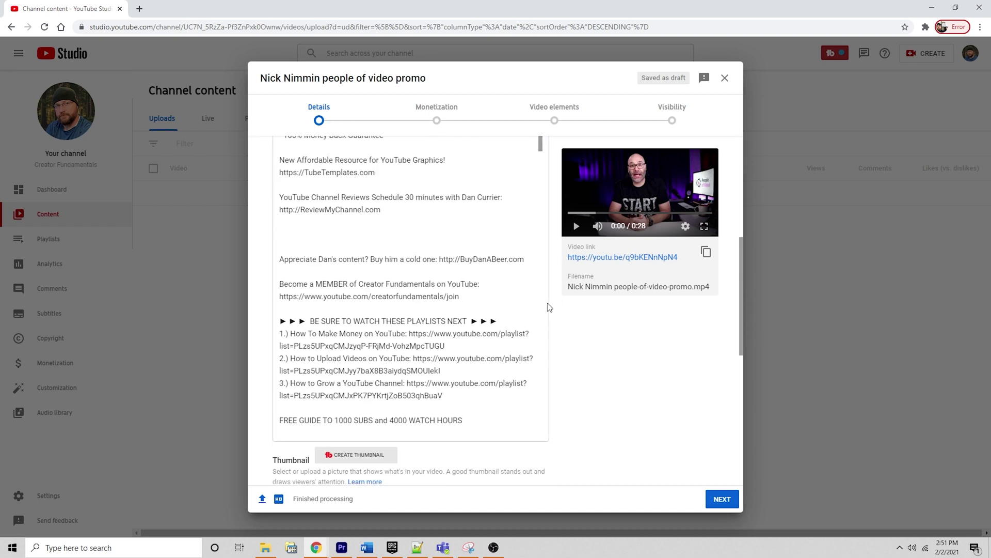
{"action": "scroll", "coordinate": [580, 384], "scroll_direction": "down", "scroll_amount": 3}
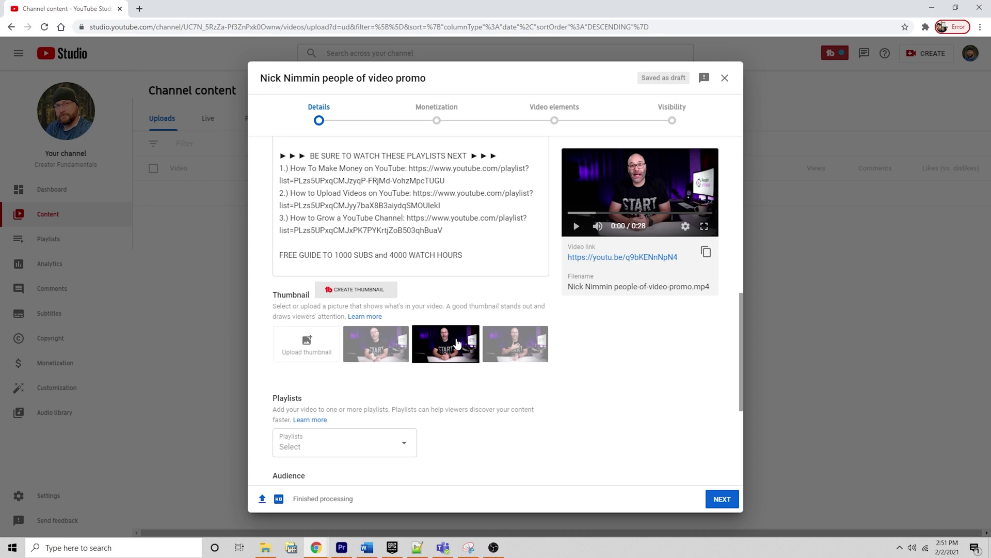
{"action": "scroll", "coordinate": [421, 438], "scroll_direction": "down", "scroll_amount": 2}
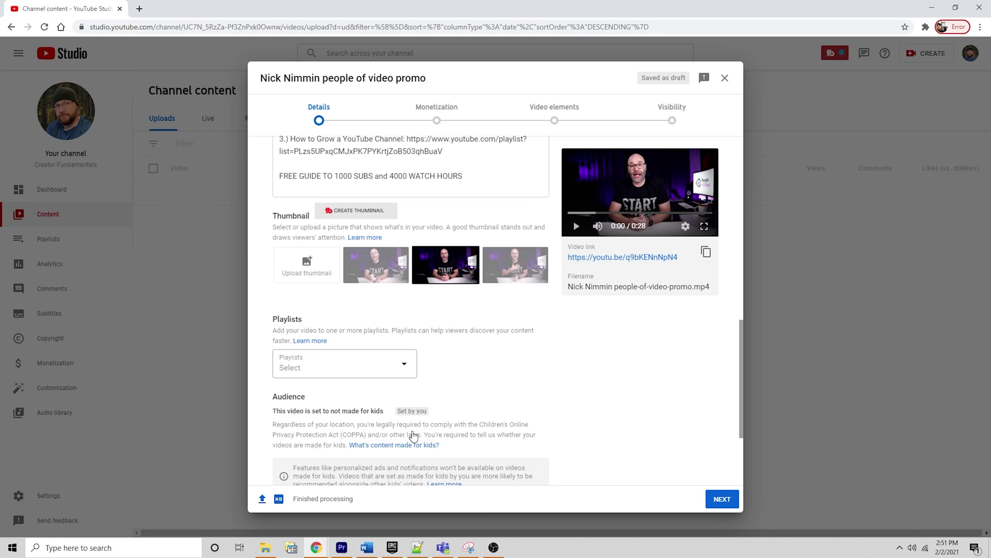
{"action": "left_click", "coordinate": [389, 350]}
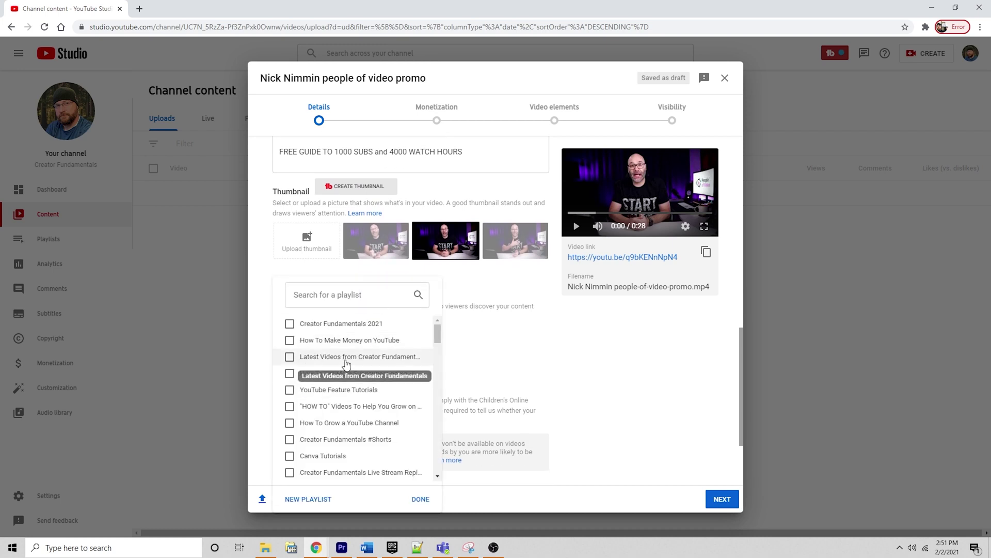
{"action": "left_click", "coordinate": [483, 332]}
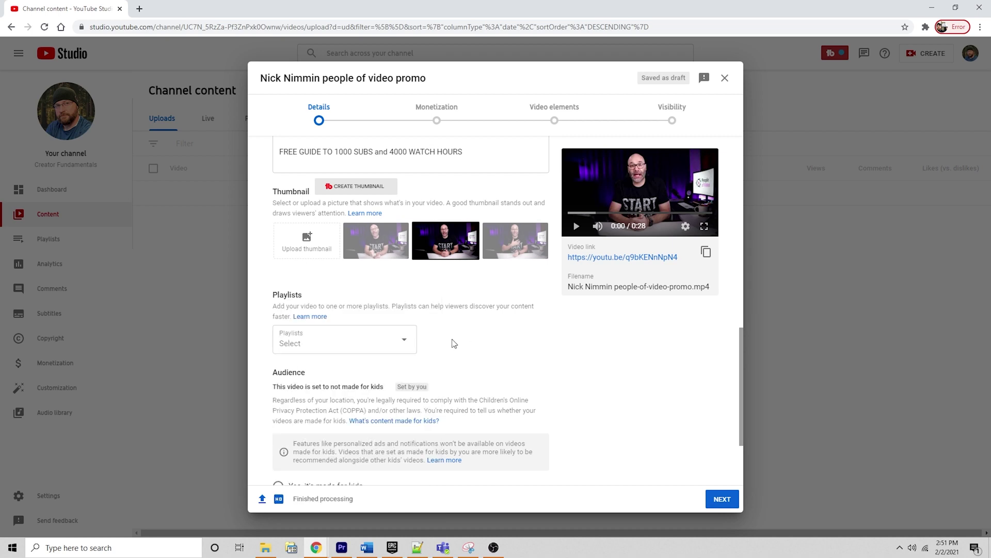
{"action": "scroll", "coordinate": [483, 355], "scroll_direction": "down", "scroll_amount": 2}
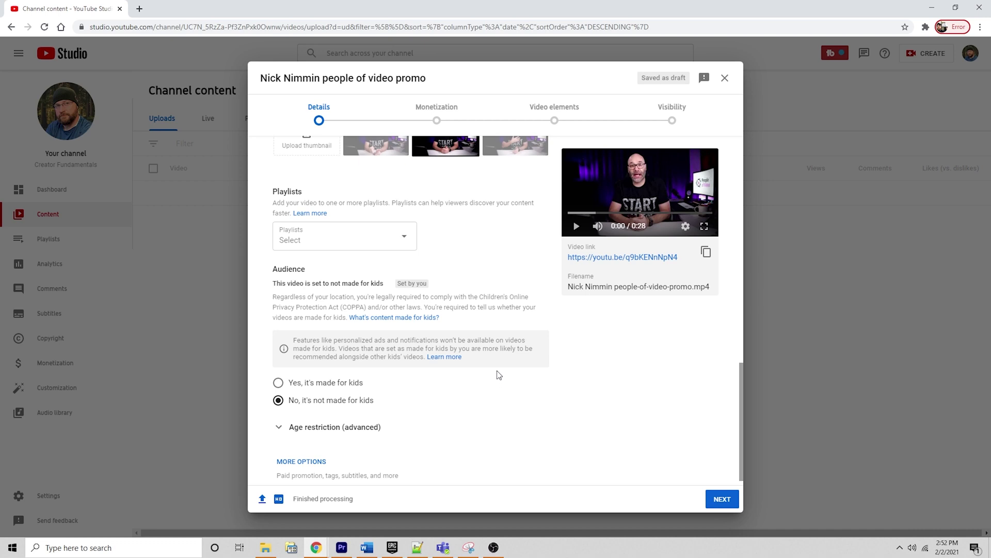
Step: Expand MORE OPTIONS and review tags, English language and Standard YouTube License settings
{"action": "scroll", "coordinate": [375, 439], "scroll_direction": "down", "scroll_amount": 1}
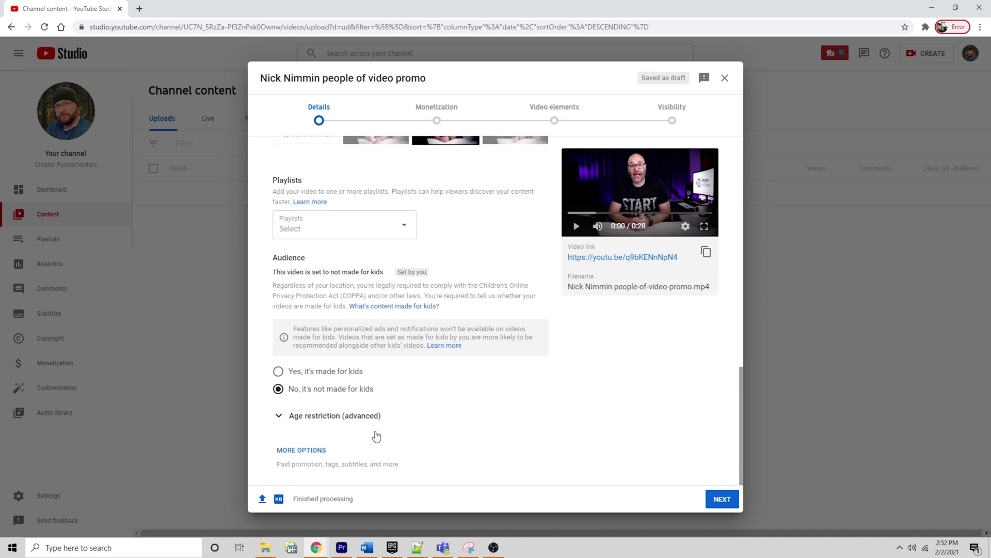
{"action": "left_click", "coordinate": [311, 452]}
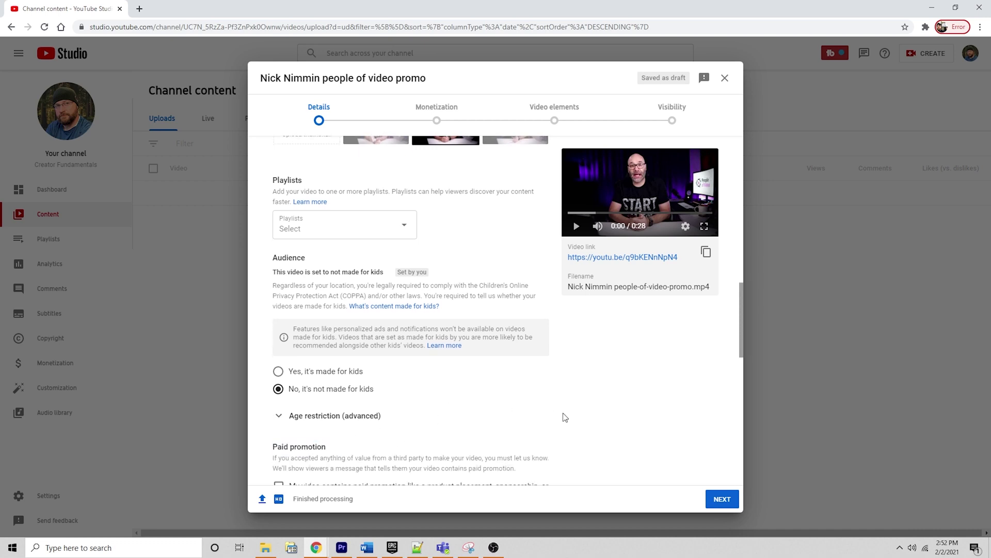
{"action": "scroll", "coordinate": [564, 416], "scroll_direction": "down", "scroll_amount": 3}
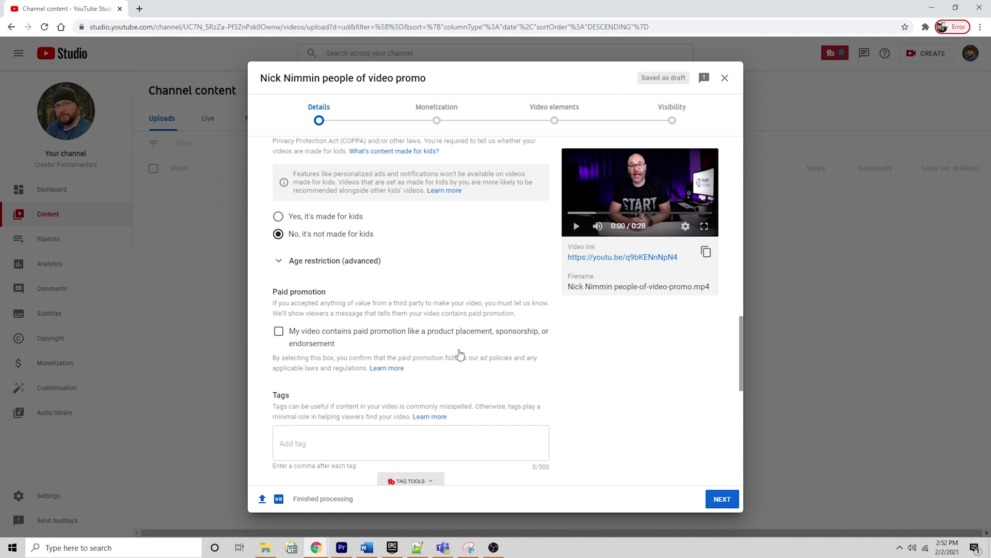
{"action": "left_click", "coordinate": [413, 438]}
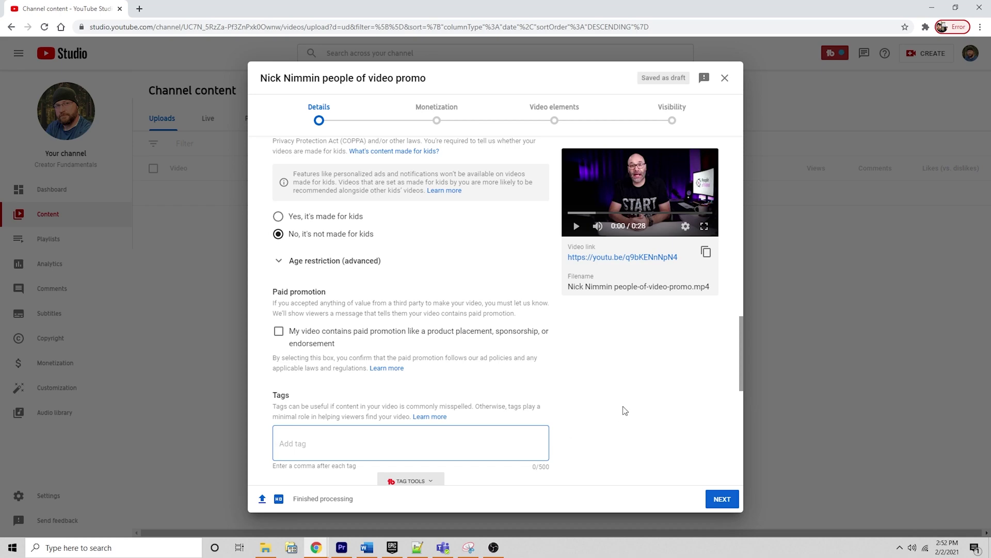
{"action": "scroll", "coordinate": [625, 410], "scroll_direction": "down", "scroll_amount": 3}
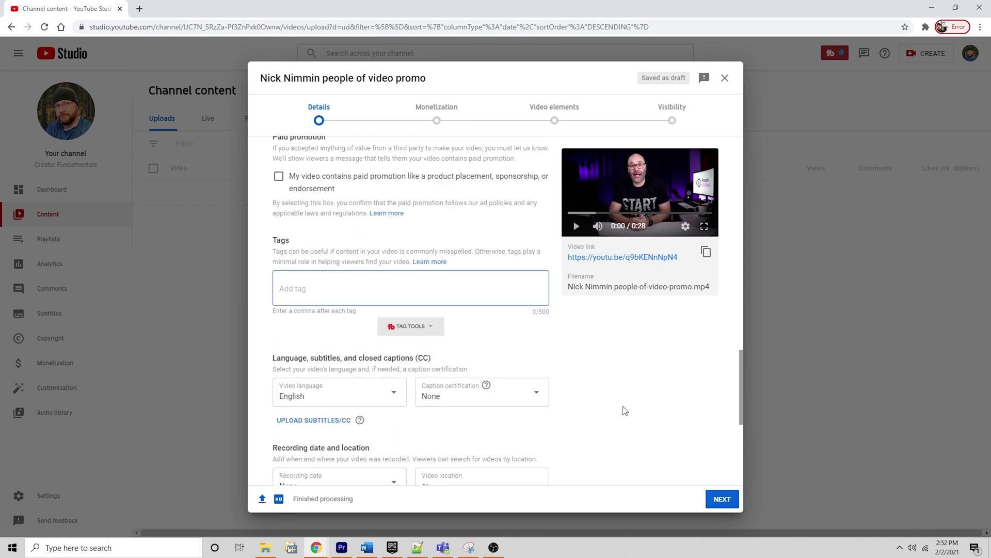
{"action": "scroll", "coordinate": [625, 411], "scroll_direction": "up", "scroll_amount": 5}
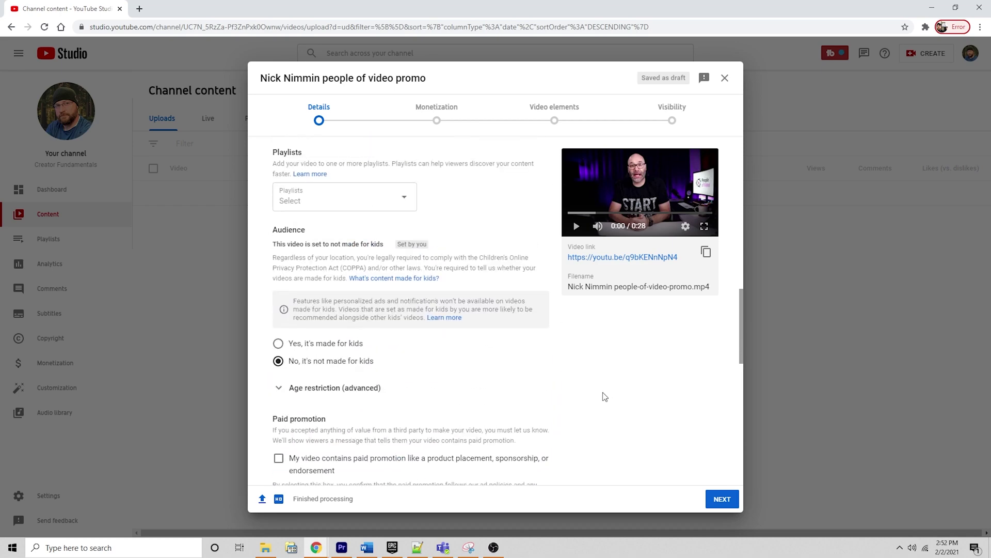
{"action": "scroll", "coordinate": [605, 396], "scroll_direction": "up", "scroll_amount": 10}
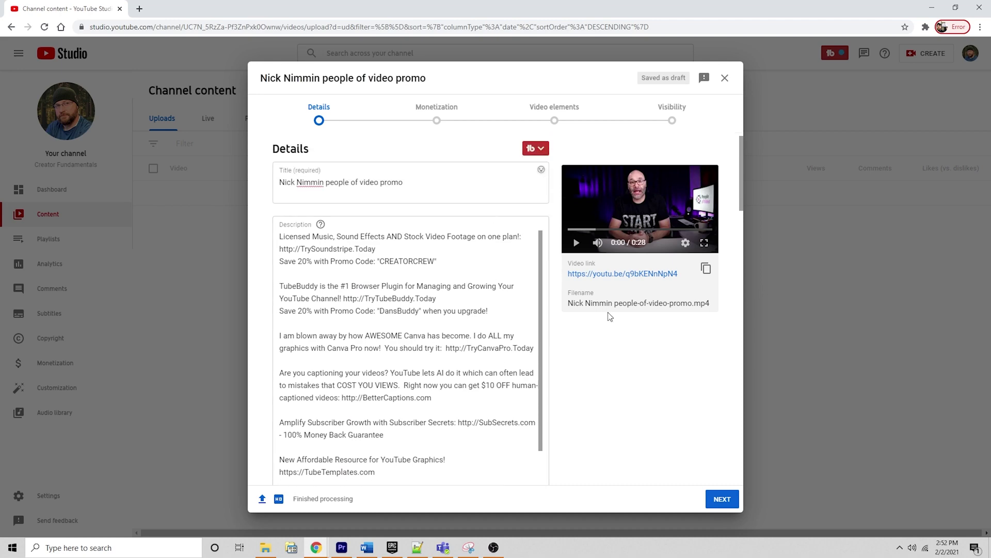
{"action": "scroll", "coordinate": [568, 341], "scroll_direction": "down", "scroll_amount": 15}
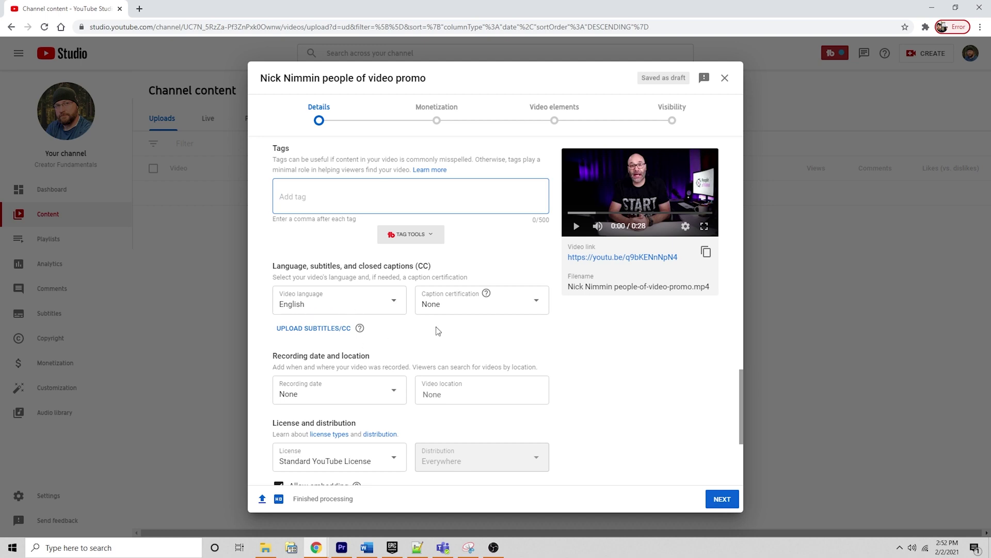
{"action": "scroll", "coordinate": [442, 331], "scroll_direction": "down", "scroll_amount": 1}
{"action": "scroll", "coordinate": [442, 331], "scroll_direction": "down", "scroll_amount": 1}
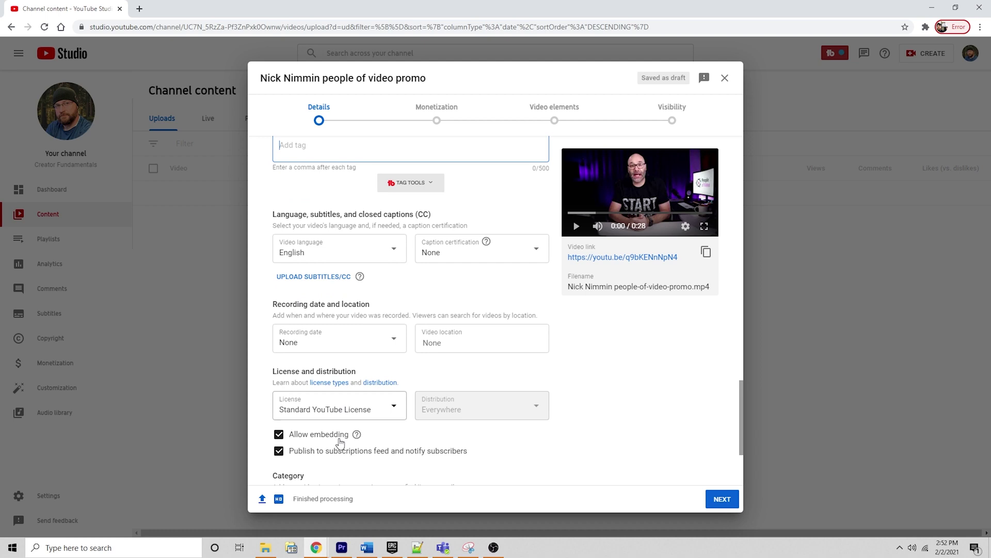
{"action": "left_click", "coordinate": [326, 411]}
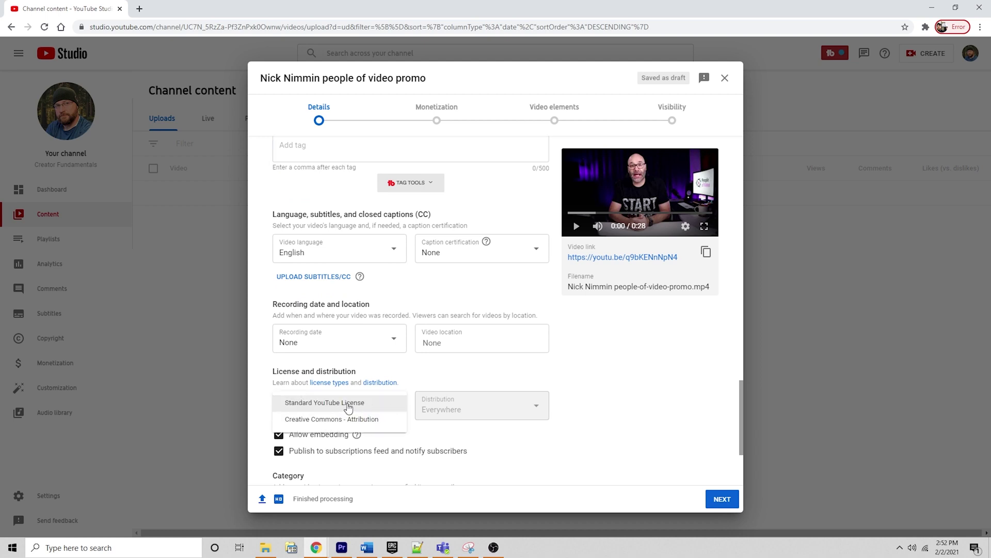
{"action": "left_click", "coordinate": [364, 408]}
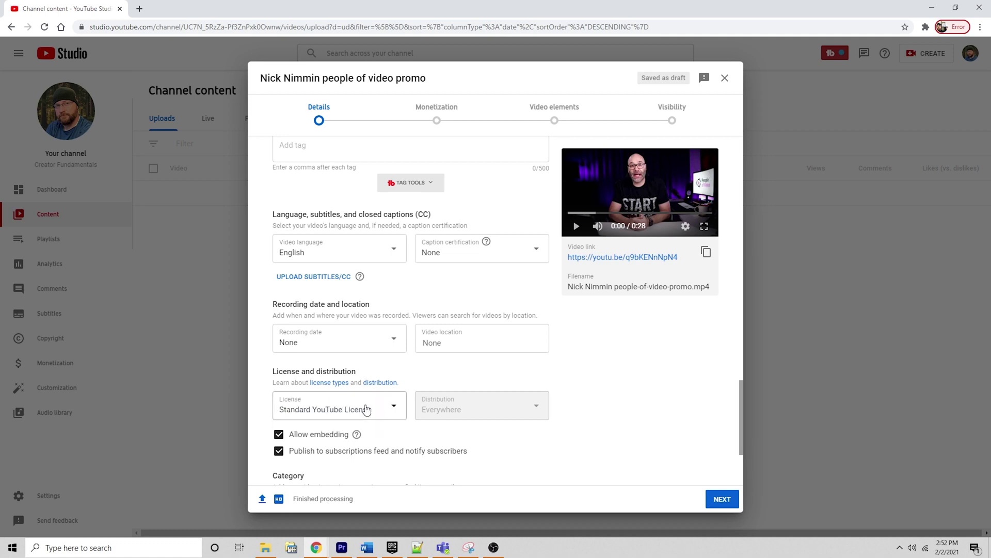
{"action": "left_click", "coordinate": [396, 410]}
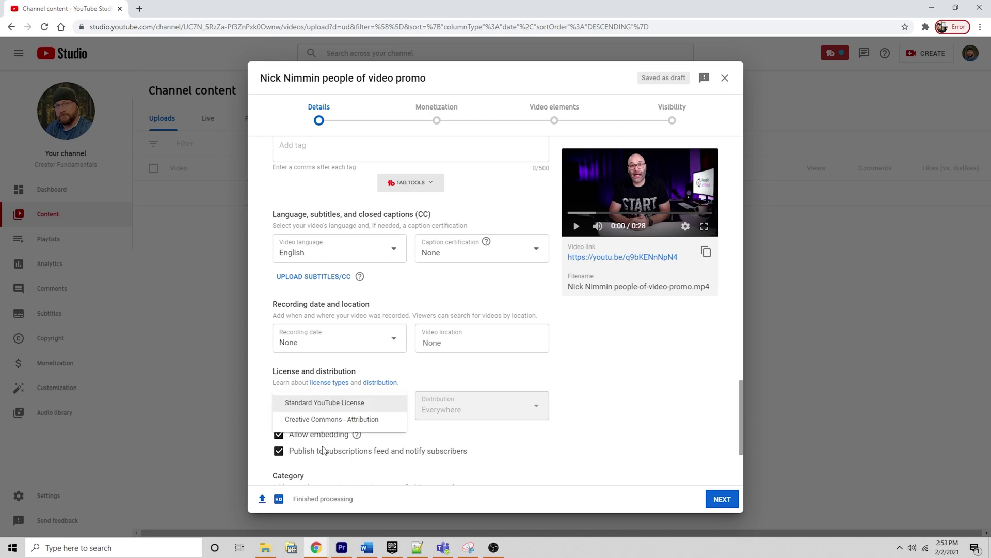
{"action": "left_click", "coordinate": [438, 431]}
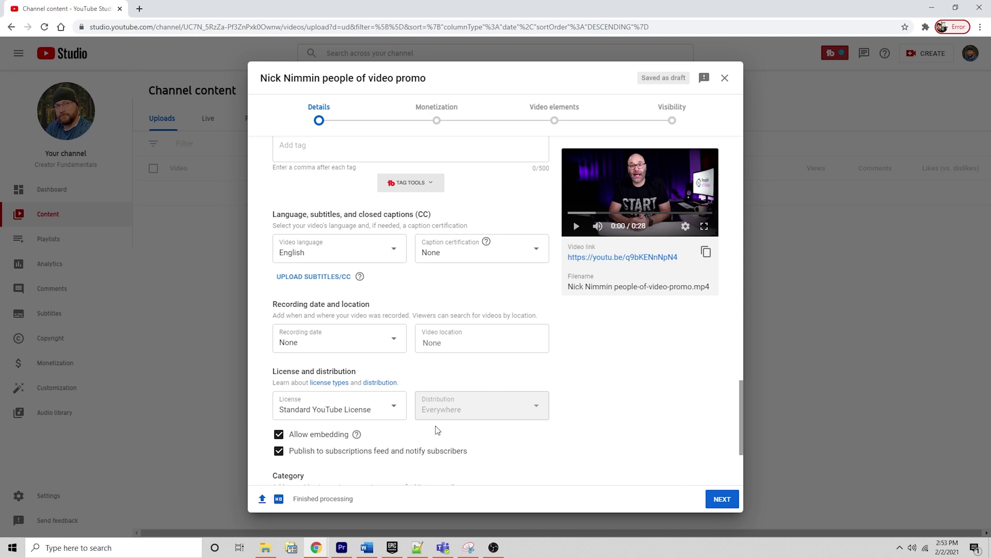
{"action": "scroll", "coordinate": [665, 398], "scroll_direction": "down", "scroll_amount": 2}
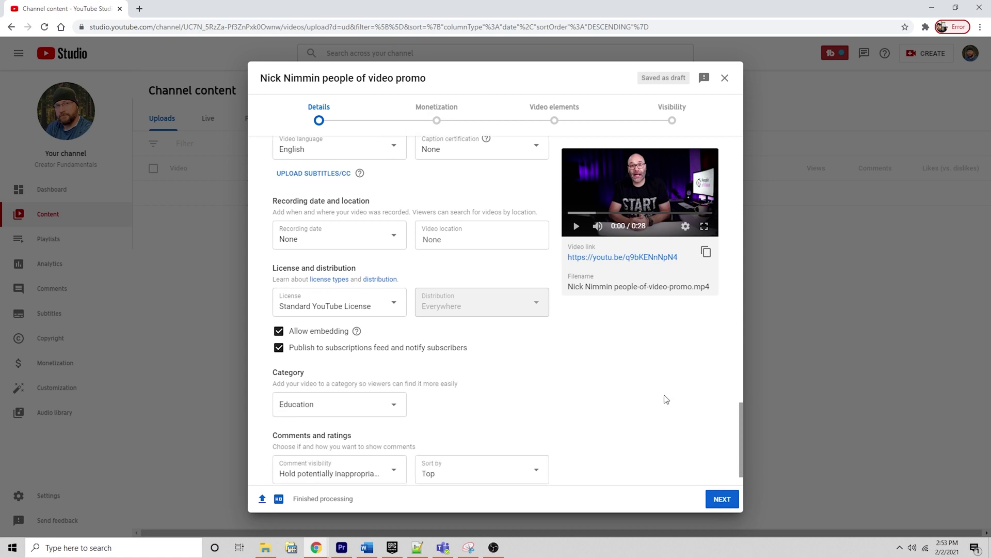
{"action": "scroll", "coordinate": [665, 399], "scroll_direction": "down", "scroll_amount": 1}
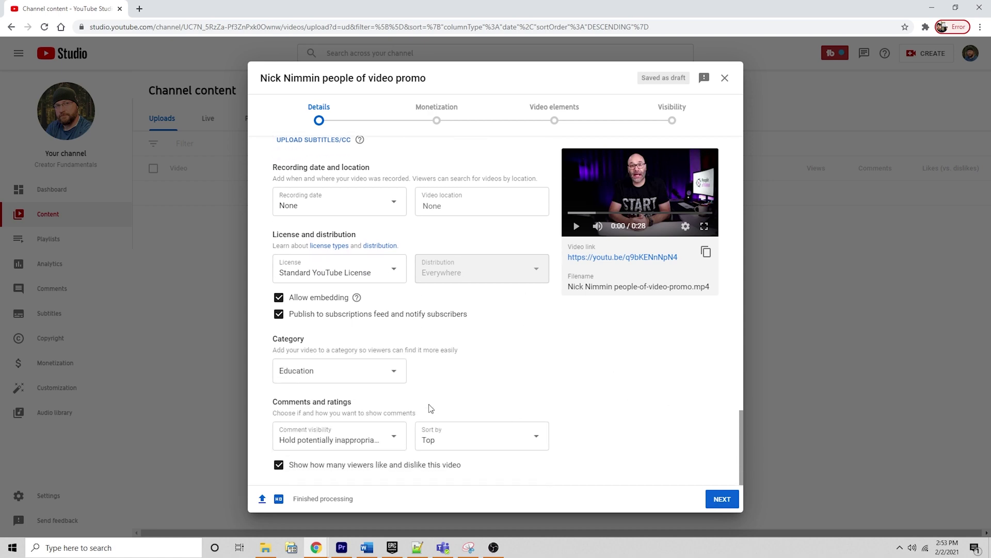
{"action": "left_click", "coordinate": [387, 385]}
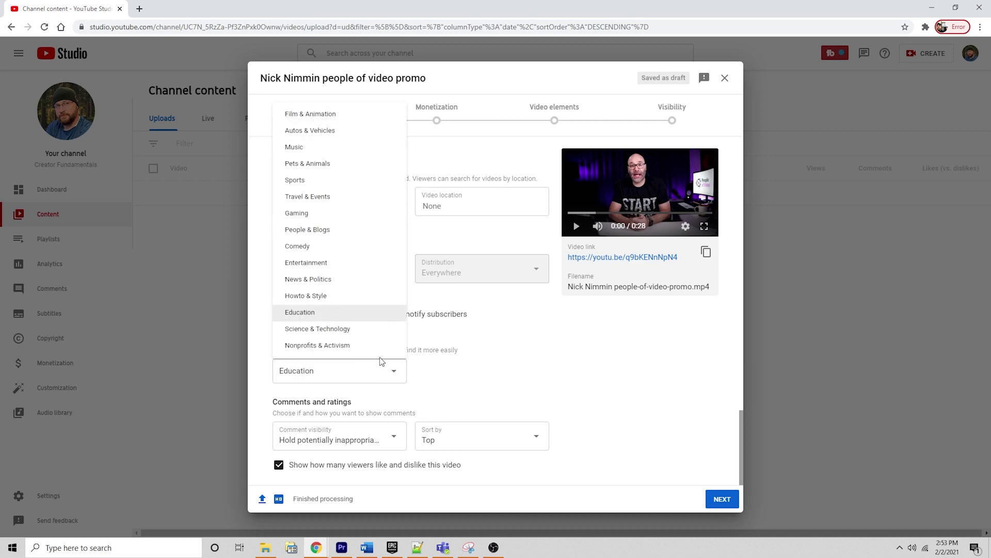
{"action": "left_click", "coordinate": [499, 374]}
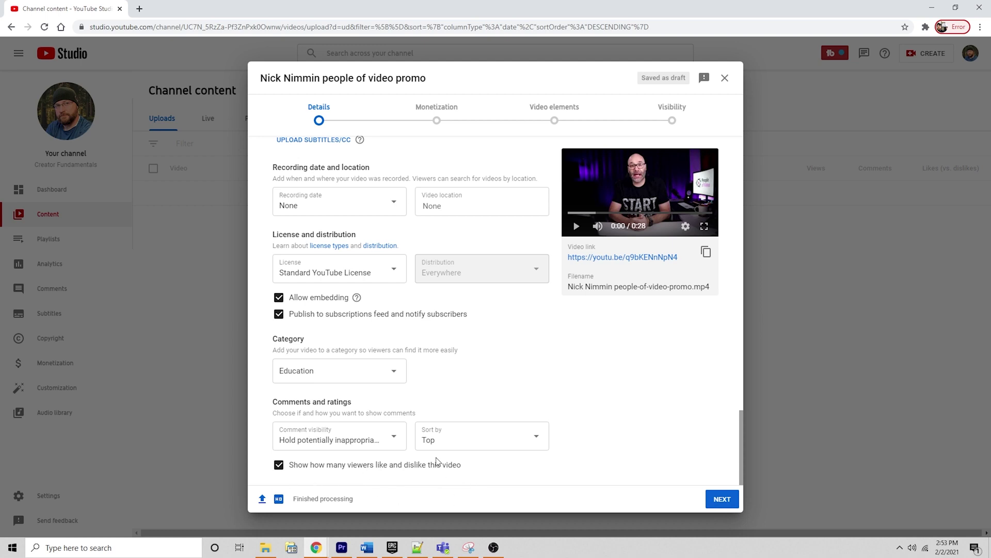
{"action": "left_click", "coordinate": [722, 508]}
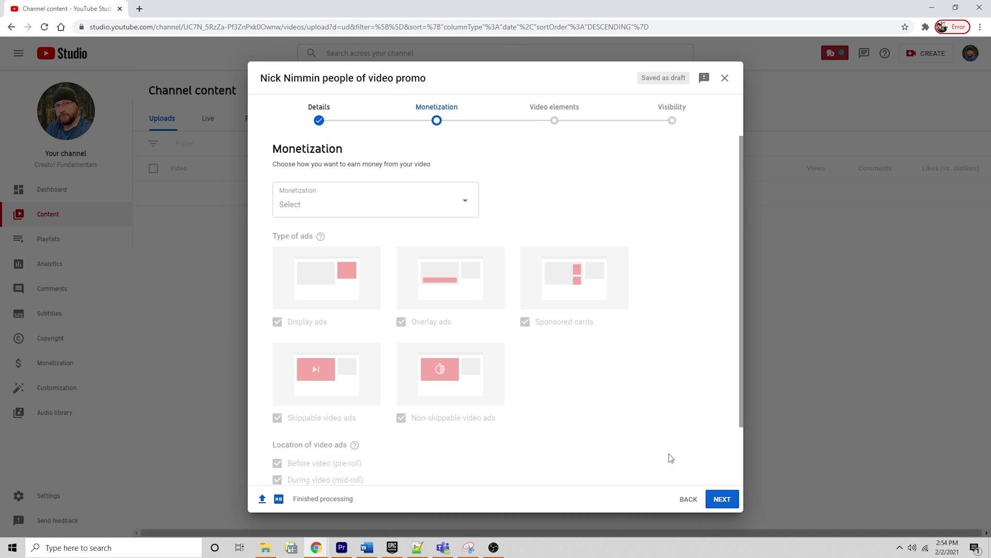
Step: Choose Off in the Monetization dropdown, confirm with Done, and continue to Video elements
{"action": "left_click", "coordinate": [722, 505]}
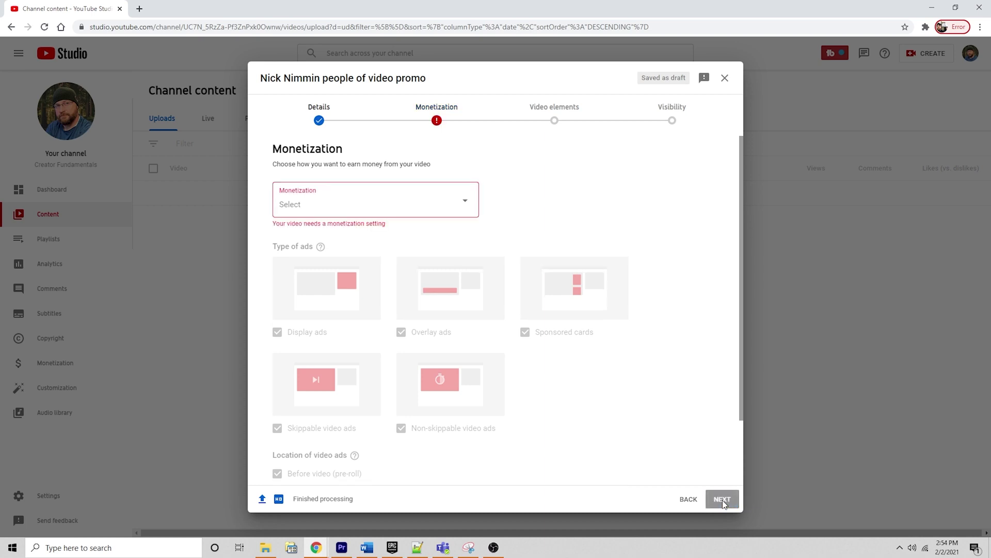
{"action": "left_click", "coordinate": [396, 192]}
{"action": "left_click", "coordinate": [303, 221]}
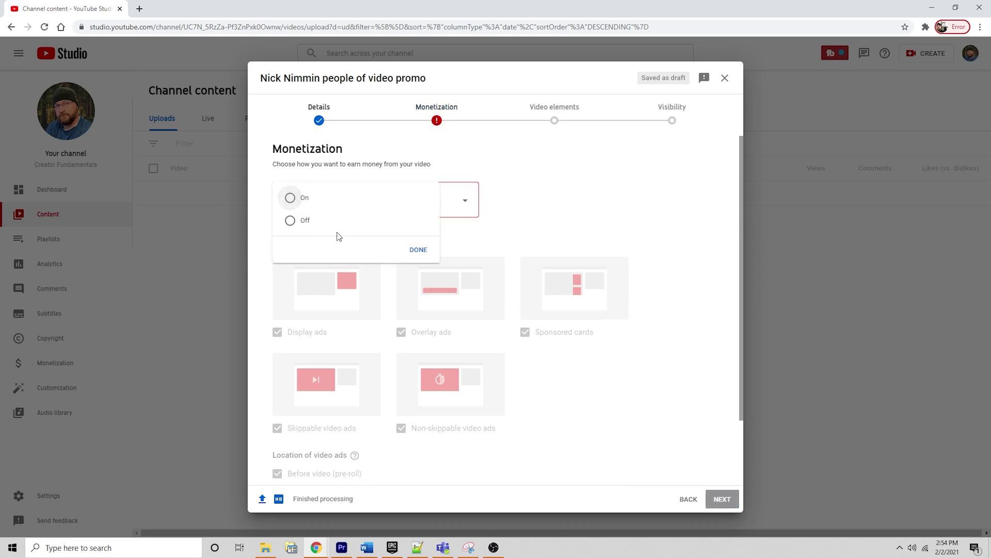
{"action": "left_click", "coordinate": [415, 251]}
{"action": "left_click", "coordinate": [720, 499]}
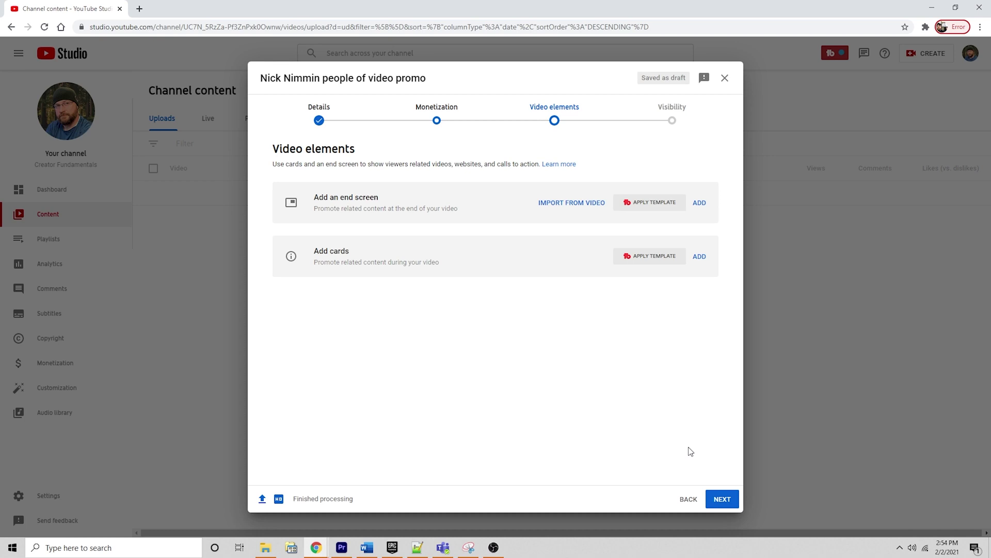
Step: Skip the end screen and cards, moving on to the Visibility step
{"action": "left_click", "coordinate": [724, 498]}
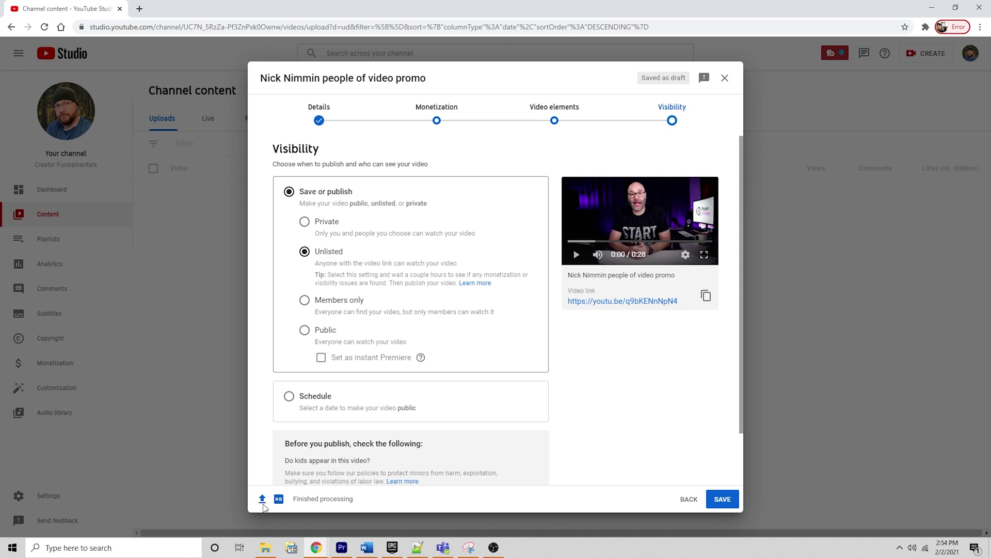
Step: Save the promo as Unlisted and return to the Channel content list
{"action": "mouse_move", "coordinate": [266, 505]}
{"action": "left_click", "coordinate": [723, 498]}
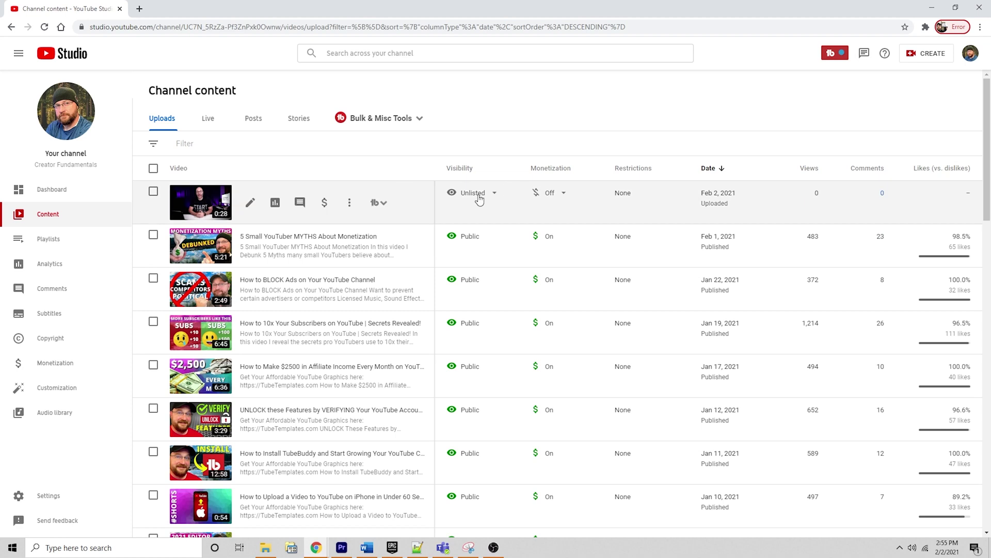
{"action": "mouse_move", "coordinate": [480, 201]}
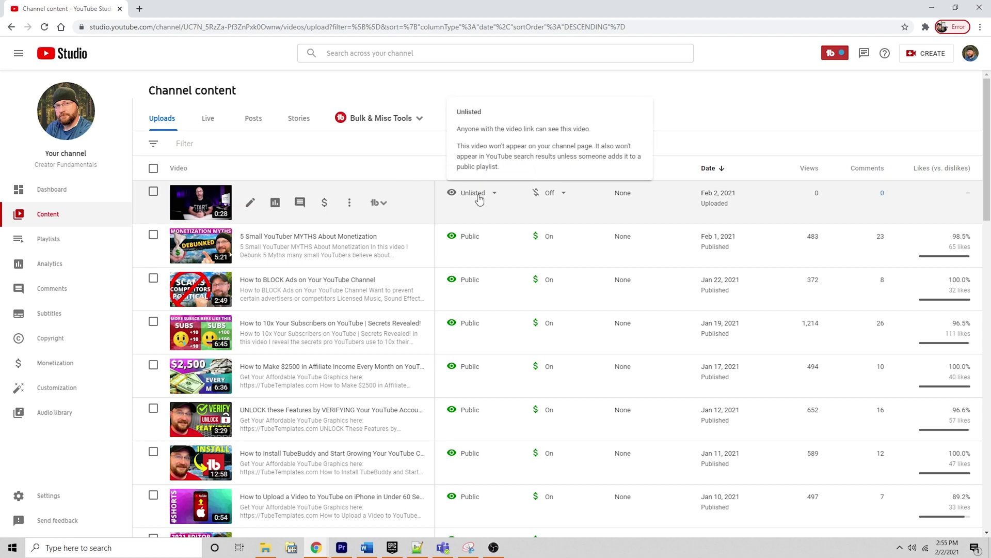
{"action": "mouse_move", "coordinate": [543, 213]}
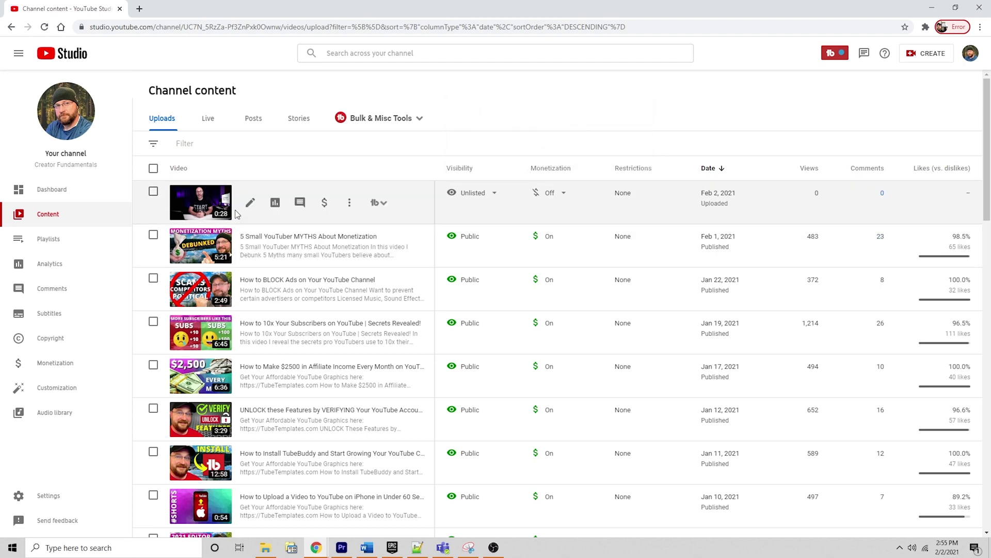
Step: Open the first video row's Details page and scroll through its title and description
{"action": "left_click", "coordinate": [250, 204]}
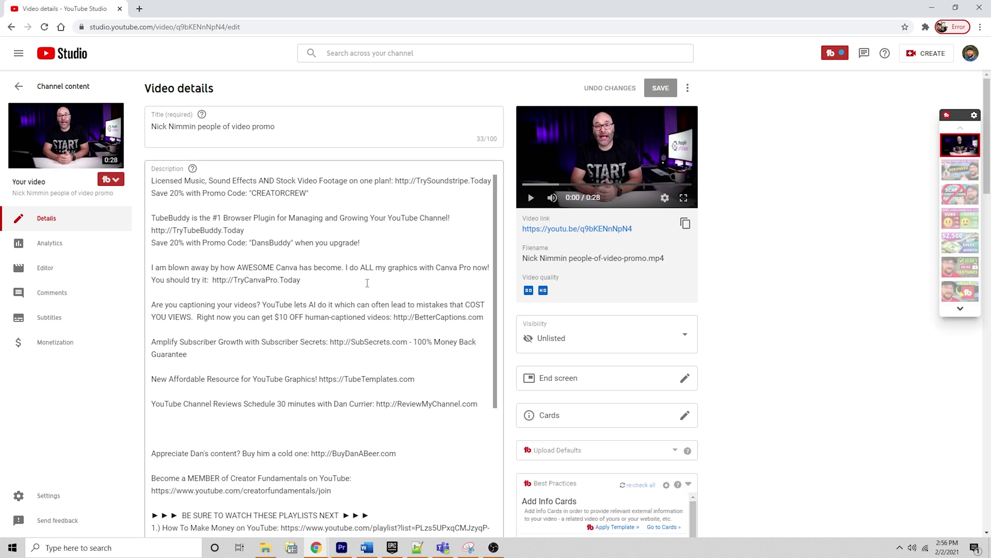
{"action": "scroll", "coordinate": [367, 283], "scroll_direction": "down", "scroll_amount": 15}
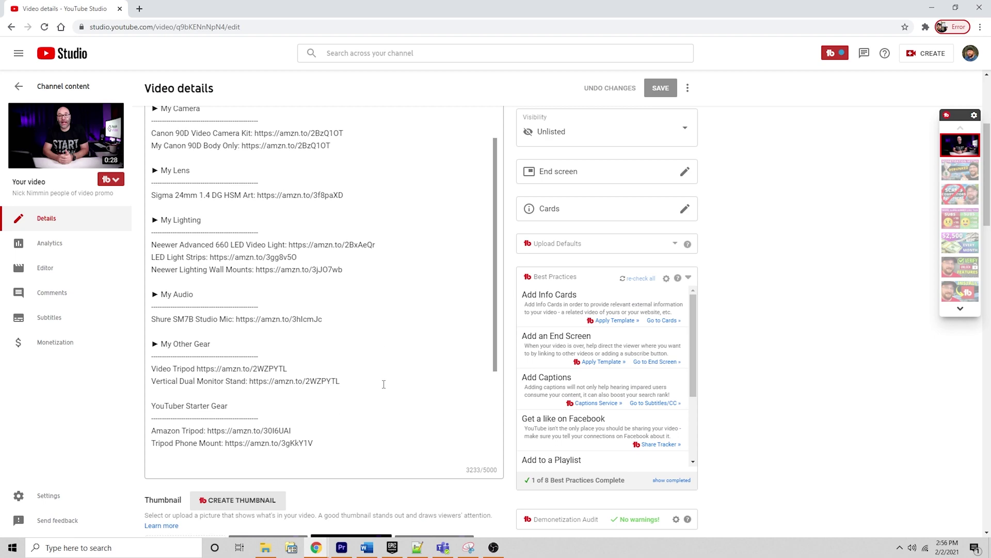
{"action": "scroll", "coordinate": [384, 383], "scroll_direction": "down", "scroll_amount": 4}
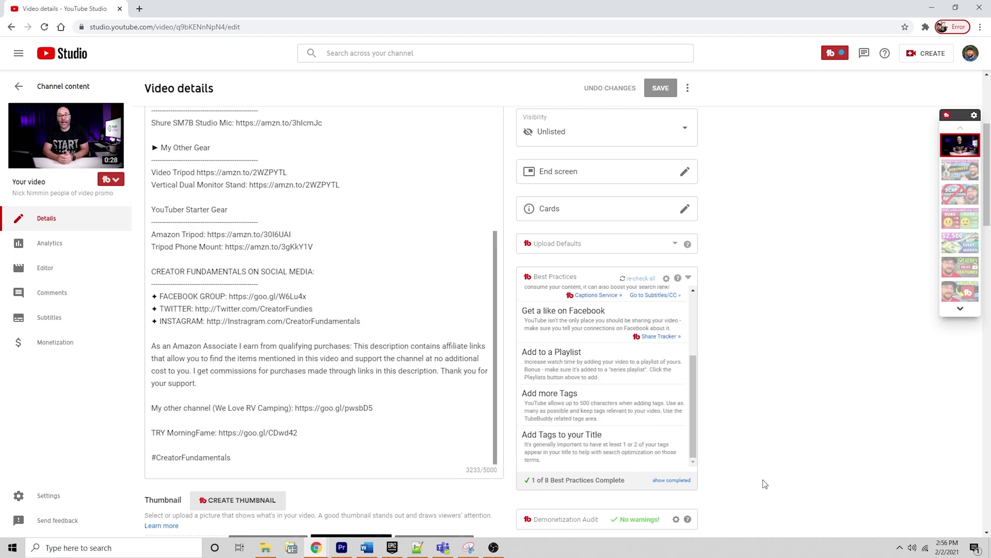
{"action": "scroll", "coordinate": [764, 483], "scroll_direction": "down", "scroll_amount": 7}
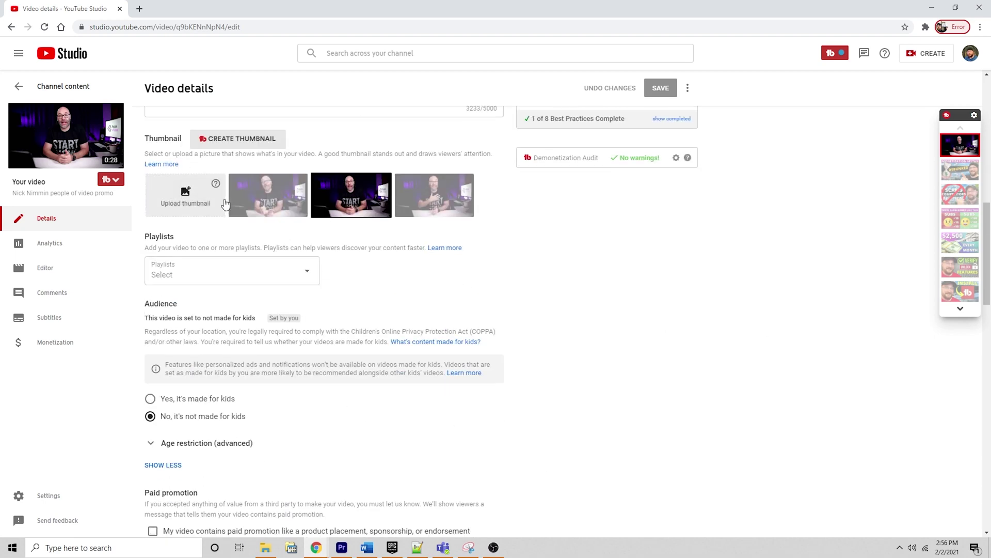
{"action": "scroll", "coordinate": [616, 354], "scroll_direction": "down", "scroll_amount": 3}
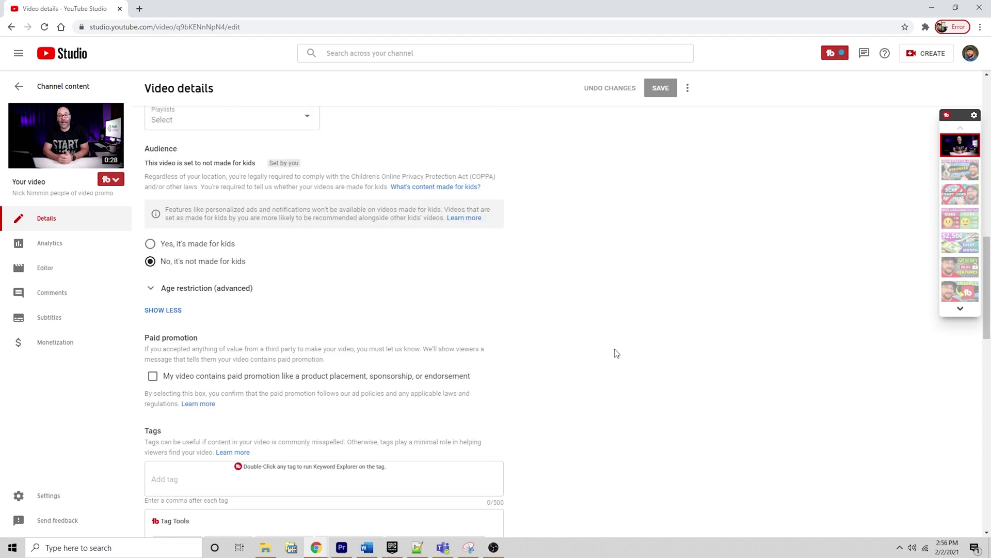
{"action": "scroll", "coordinate": [620, 354], "scroll_direction": "down", "scroll_amount": 4}
{"action": "scroll", "coordinate": [625, 355], "scroll_direction": "up", "scroll_amount": 17}
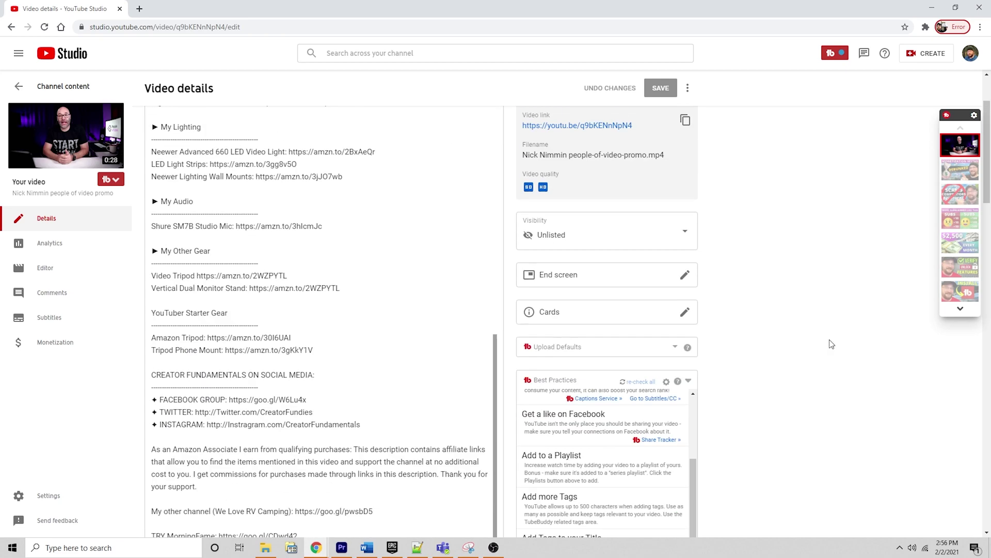
{"action": "scroll", "coordinate": [620, 448], "scroll_direction": "down", "scroll_amount": 4}
{"action": "scroll", "coordinate": [772, 378], "scroll_direction": "up", "scroll_amount": 2}
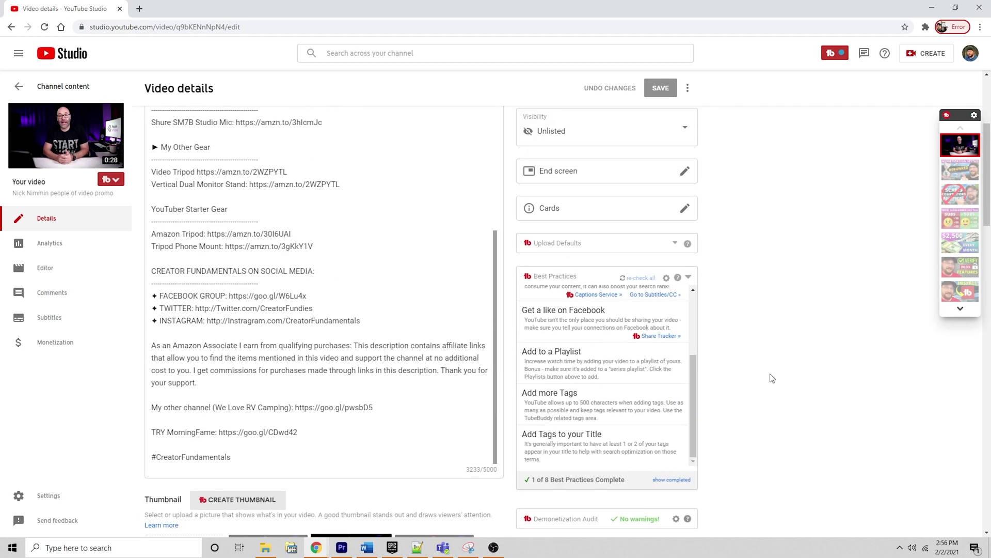
{"action": "scroll", "coordinate": [771, 378], "scroll_direction": "up", "scroll_amount": 4}
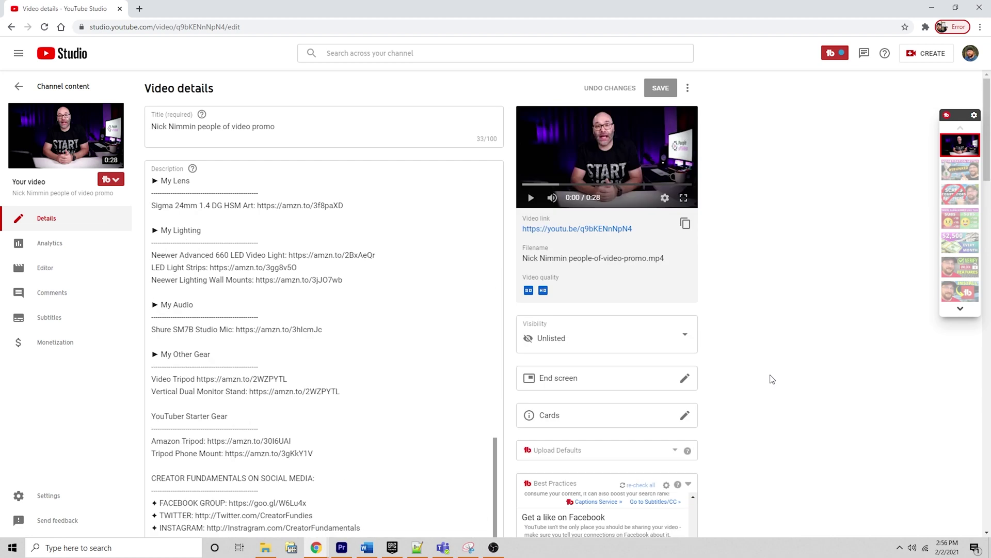
Step: Set the promo's Visibility dropdown to Public and confirm with Done
{"action": "left_click", "coordinate": [551, 337]}
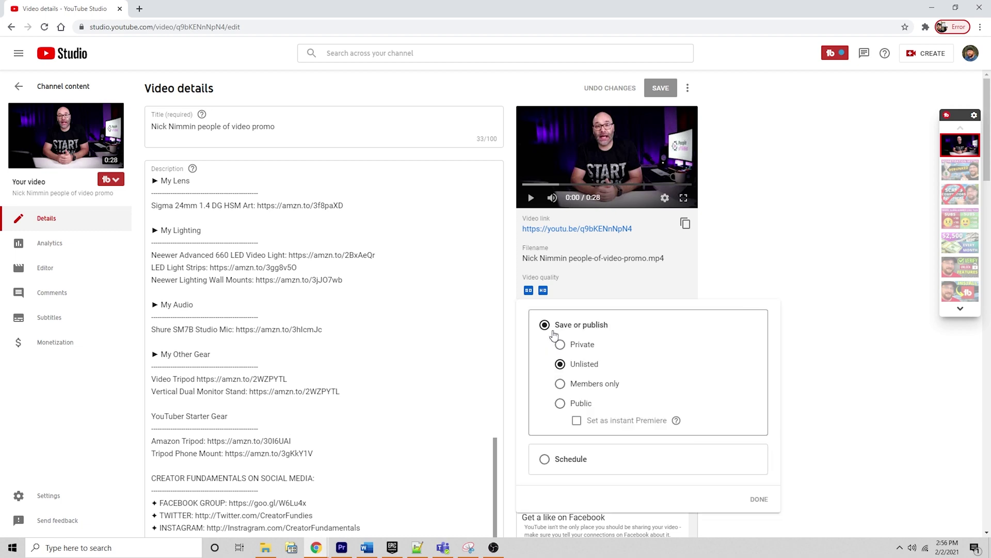
{"action": "left_click", "coordinate": [561, 403]}
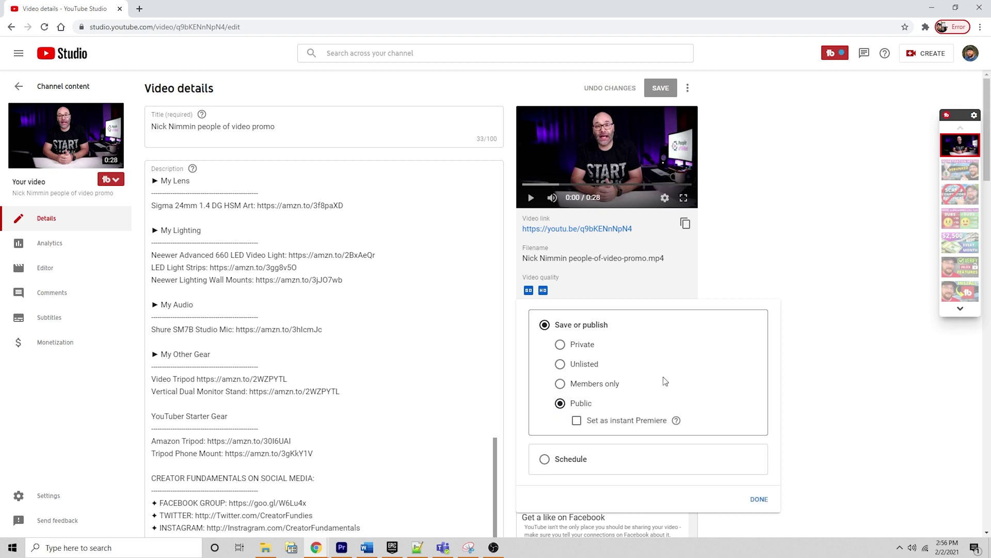
{"action": "left_click", "coordinate": [758, 500]}
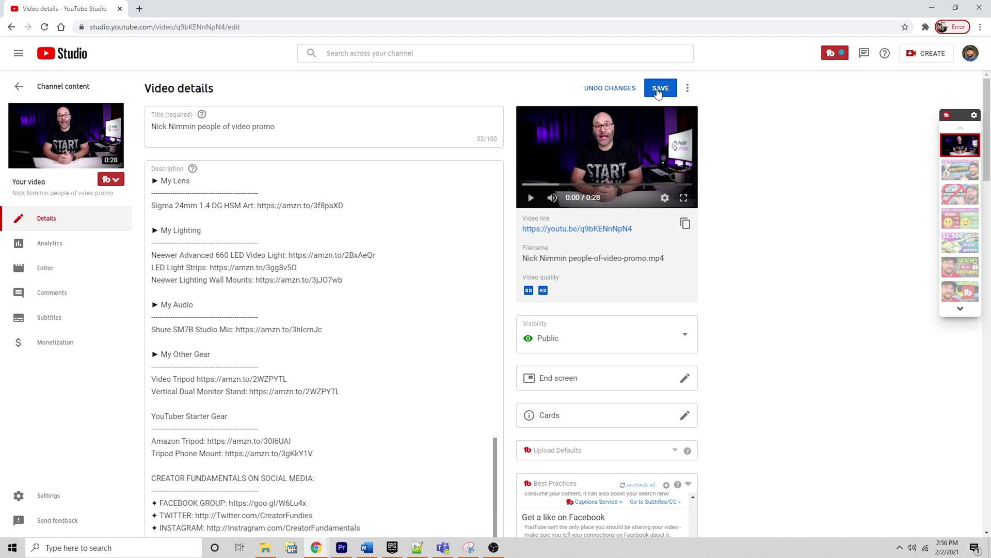
Step: Go to Your channel from the account menu, leaving the details page, and browse the channel home
{"action": "left_click", "coordinate": [964, 55]}
{"action": "left_click", "coordinate": [880, 115]}
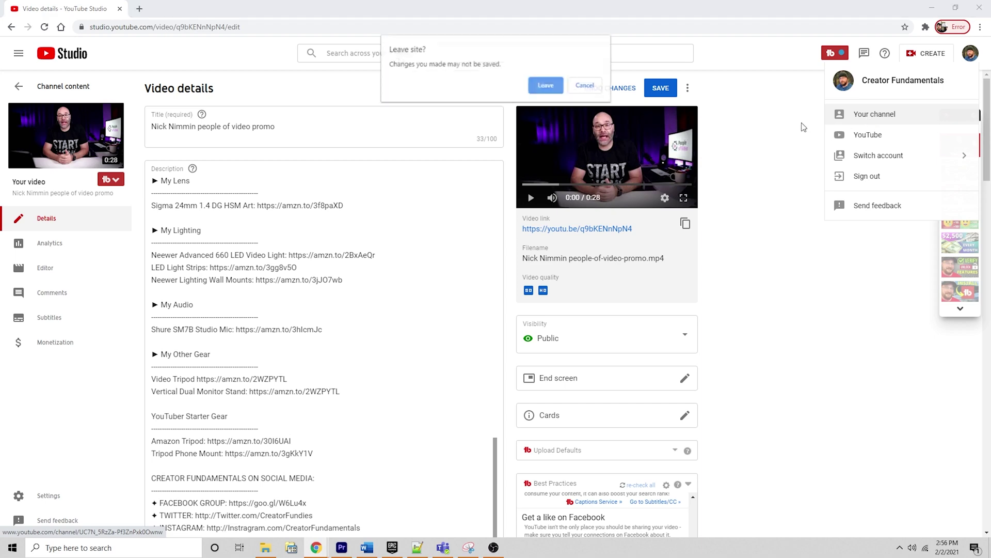
{"action": "left_click", "coordinate": [549, 86]}
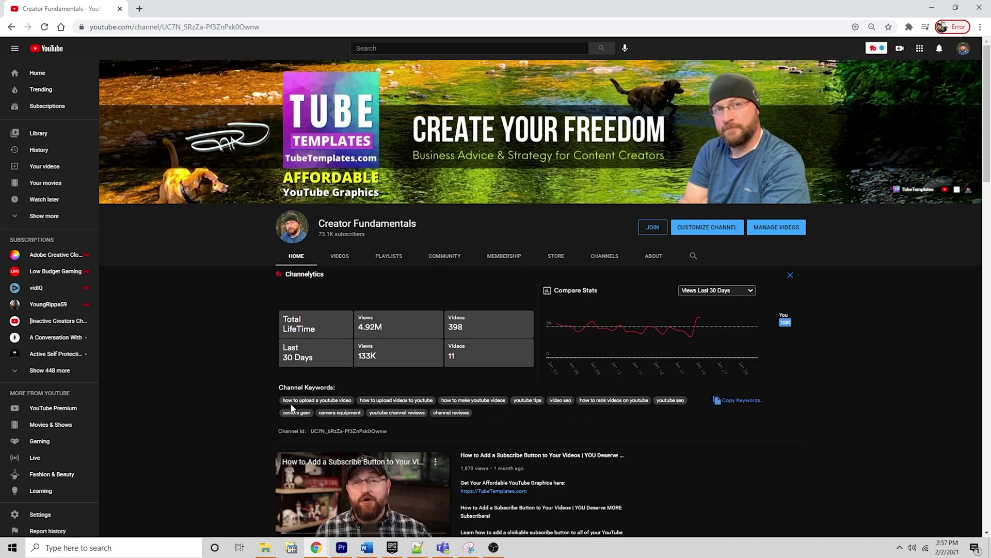
{"action": "scroll", "coordinate": [299, 461], "scroll_direction": "down", "scroll_amount": 2}
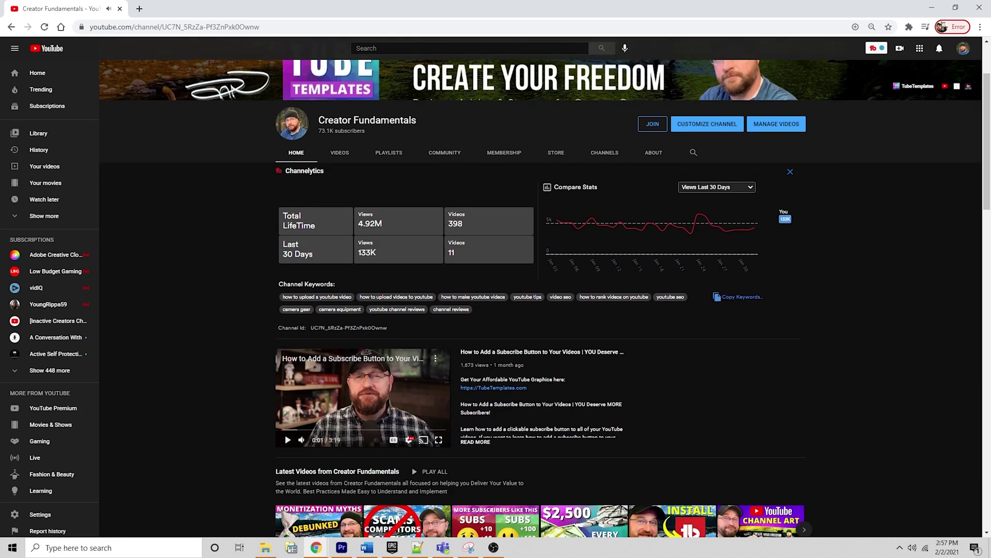
{"action": "scroll", "coordinate": [923, 313], "scroll_direction": "up", "scroll_amount": 2}
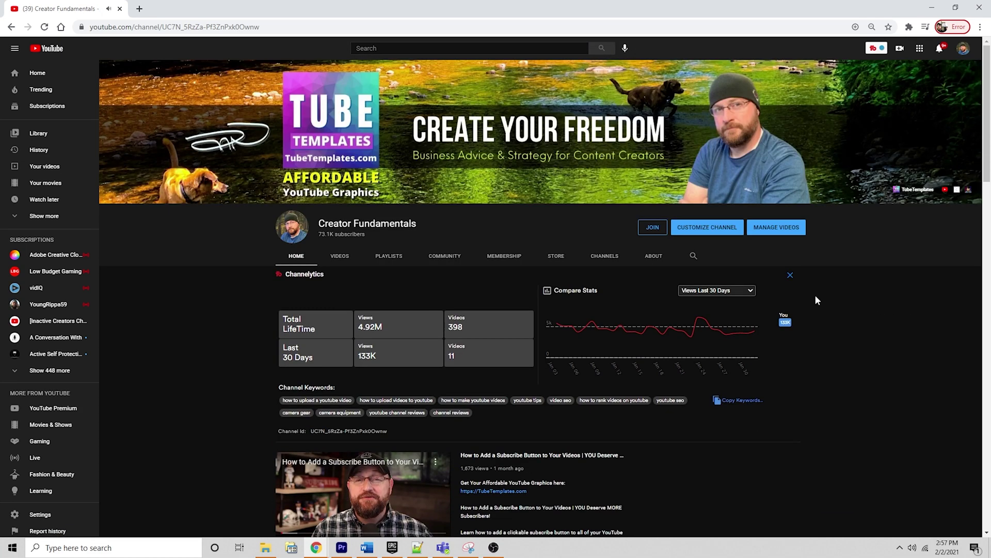